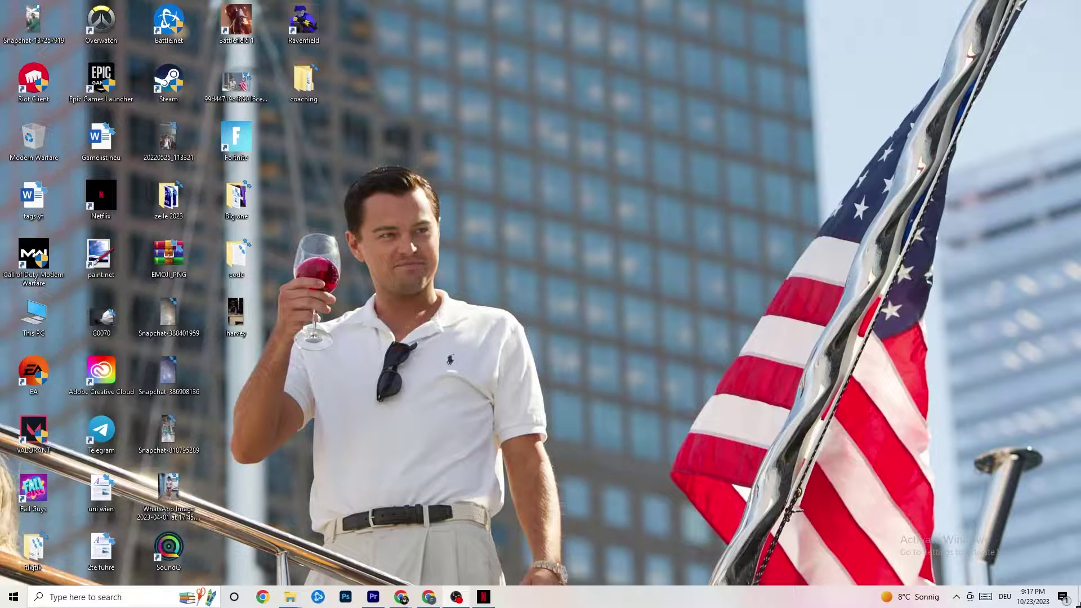
# Open Settings and go to System's Display page
pyautogui.click(14, 595)
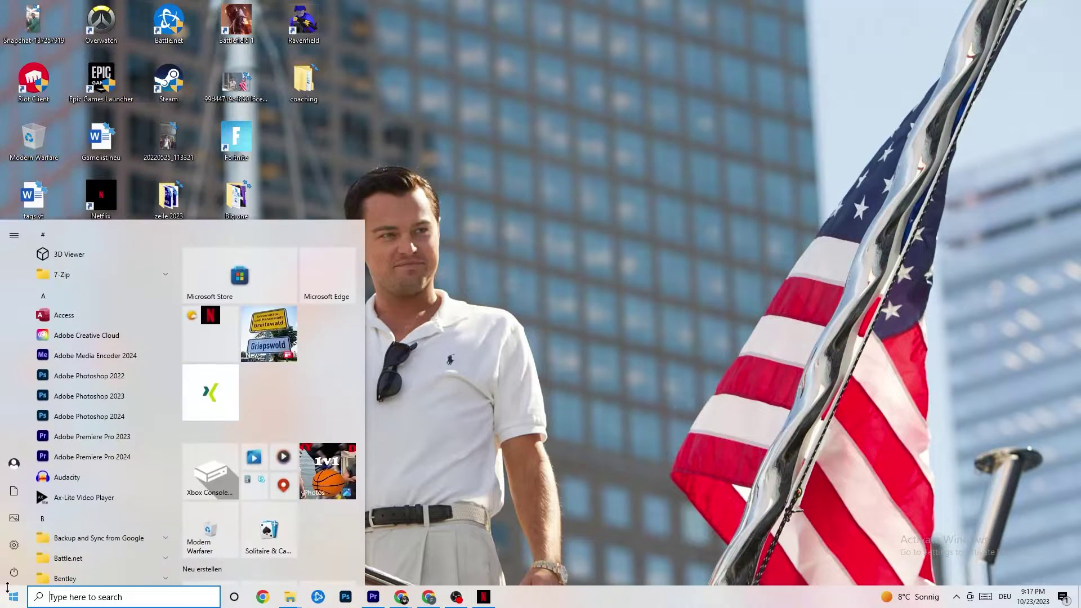
pyautogui.click(16, 545)
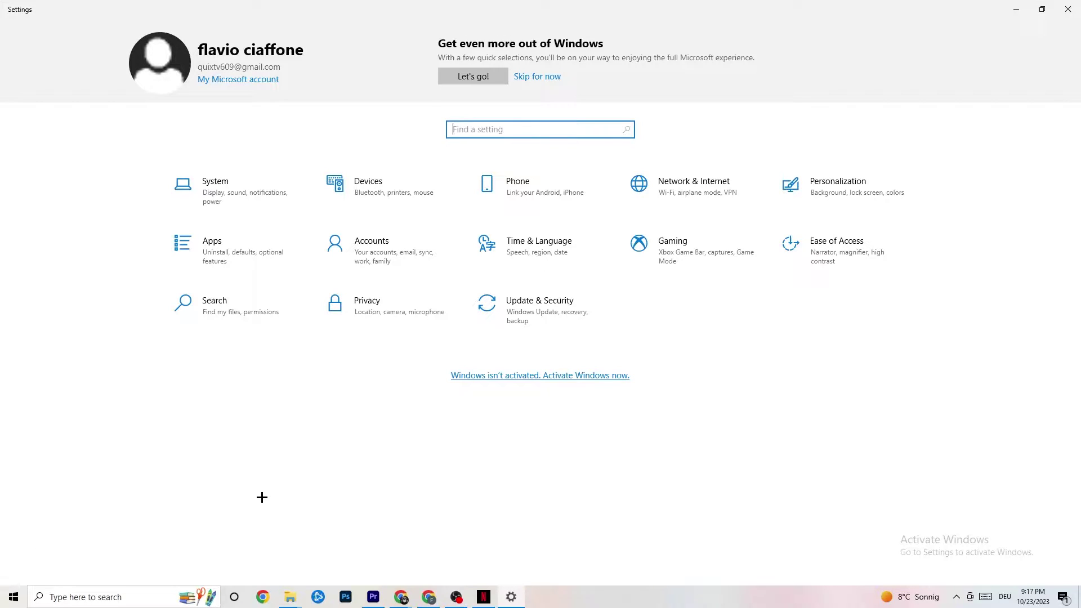
pyautogui.click(234, 194)
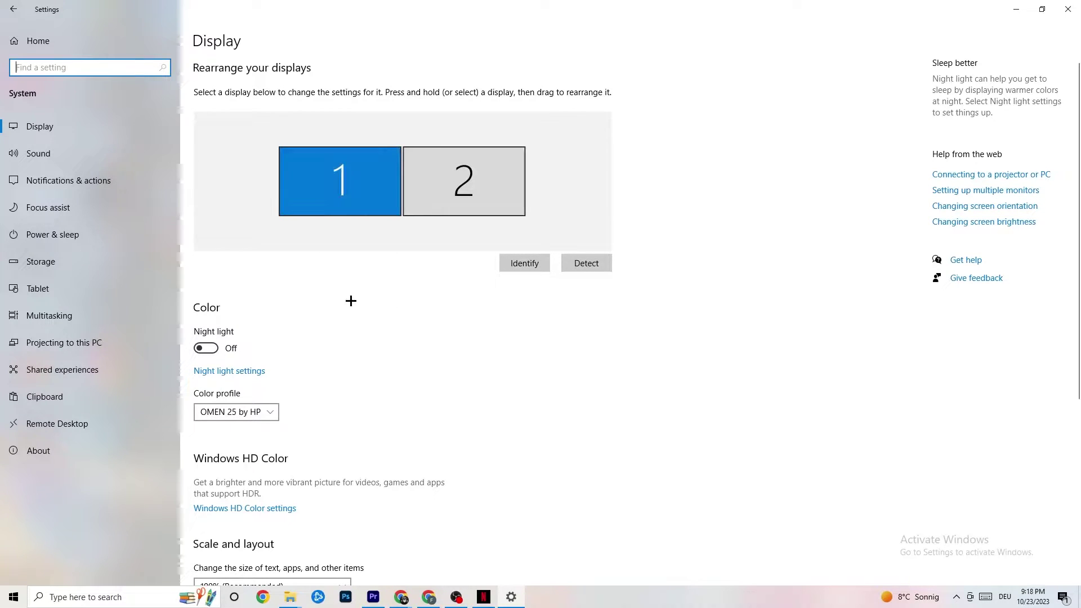
pyautogui.scroll(-5, 366, 200)
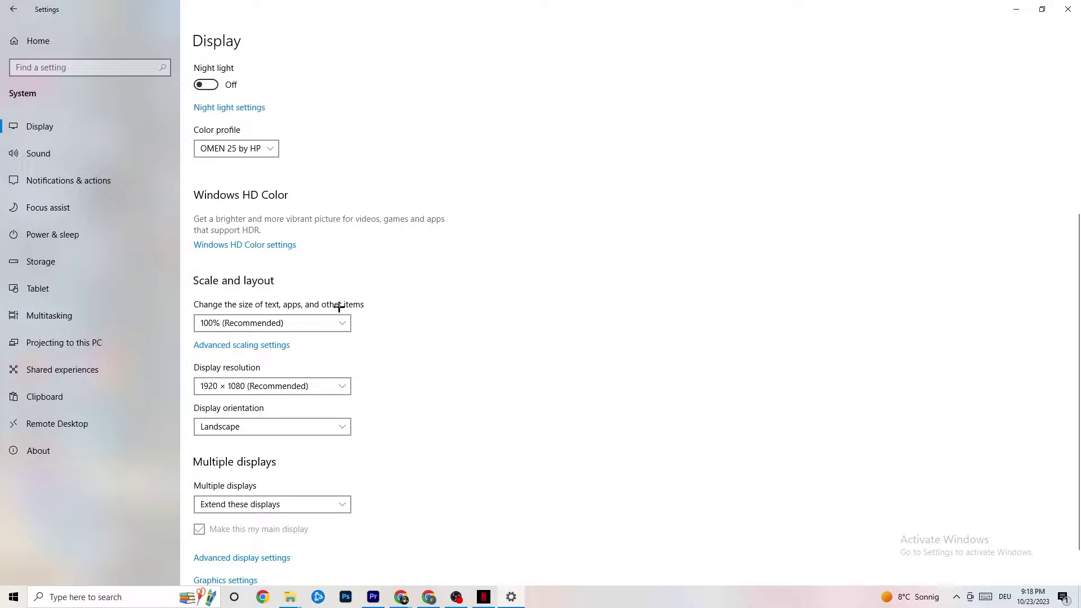
# Review the Scale and Resolution options, leaving 100% scaling and 1920 × 1080 unchanged
pyautogui.click(331, 322)
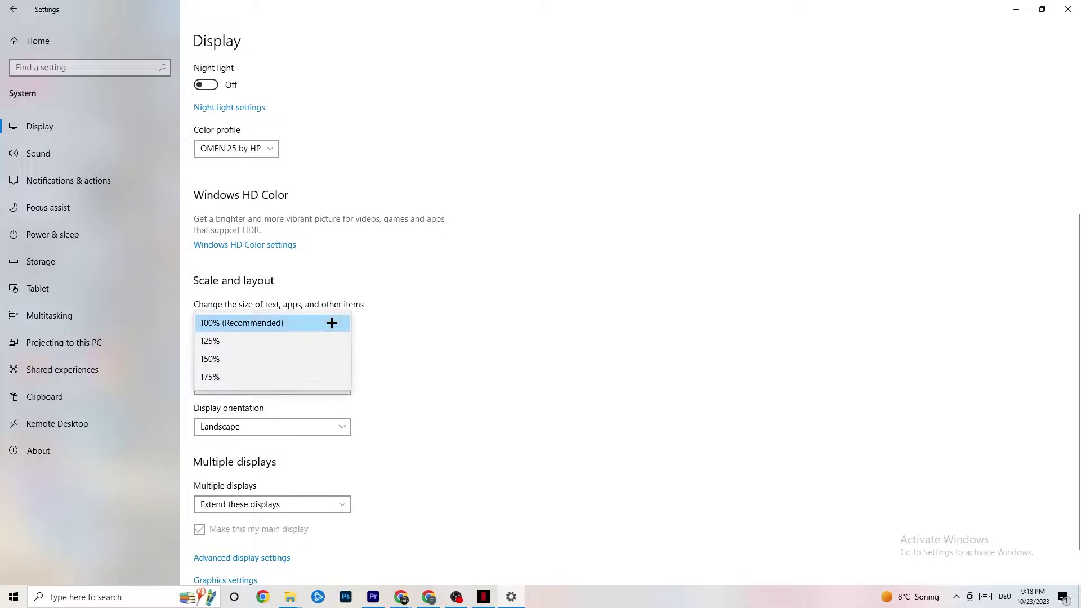
pyautogui.click(463, 277)
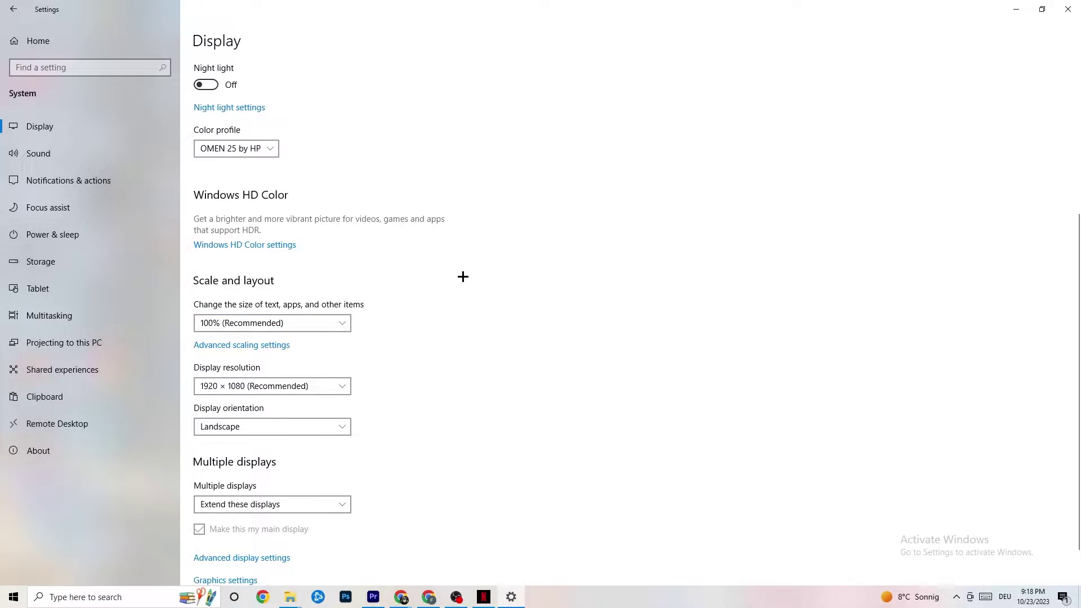
pyautogui.click(287, 391)
pyautogui.click(467, 349)
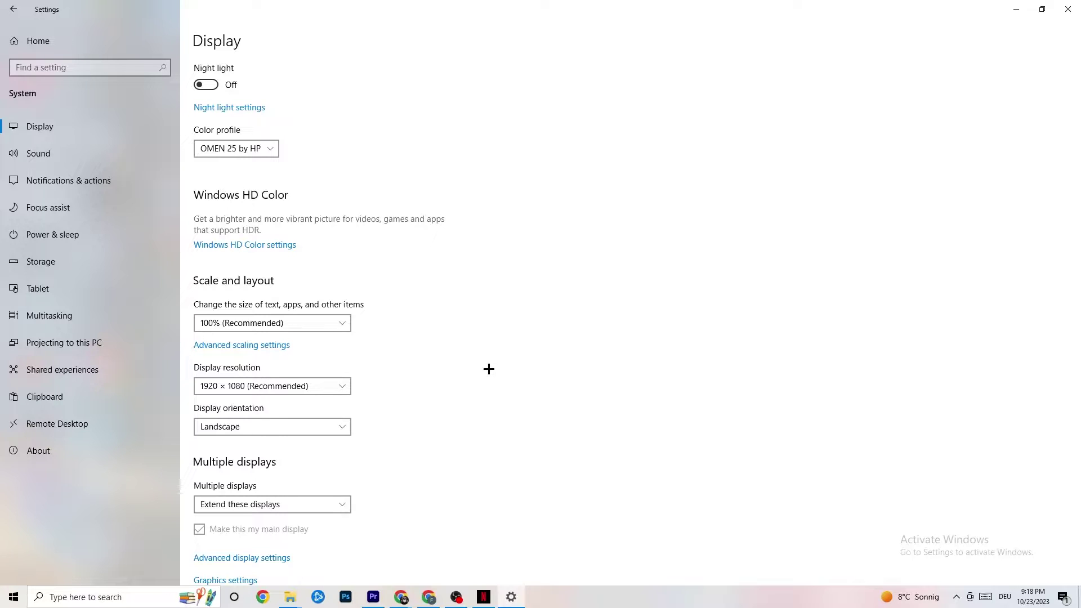
pyautogui.click(340, 386)
pyautogui.click(446, 360)
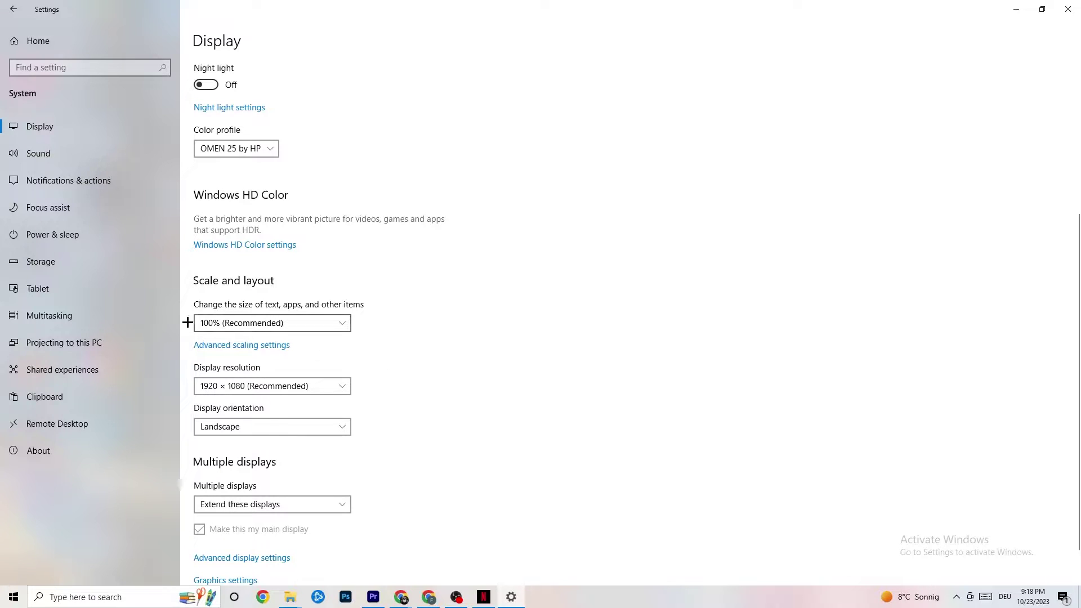
pyautogui.click(70, 270)
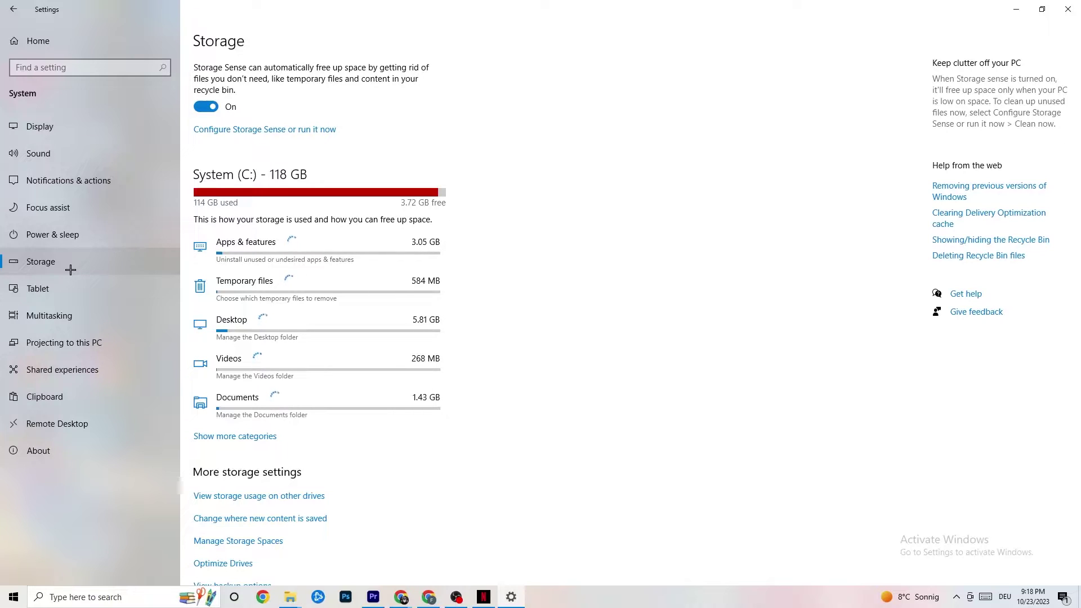
# Open Configure Storage Sense, keeping 14-day recycle-bin cleanup and weekly runs
pyautogui.click(312, 130)
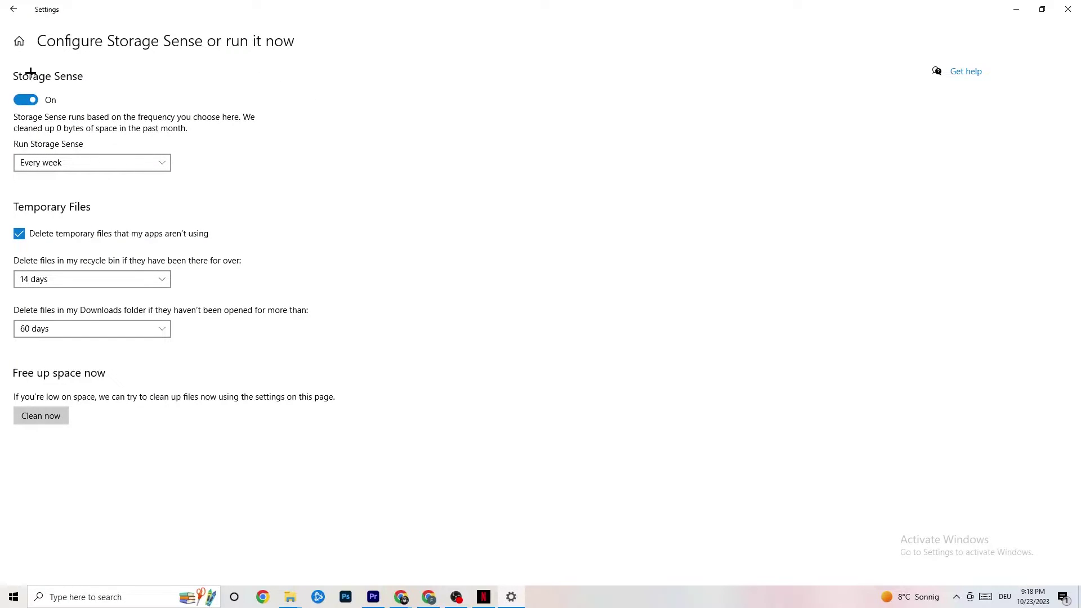
pyautogui.click(113, 281)
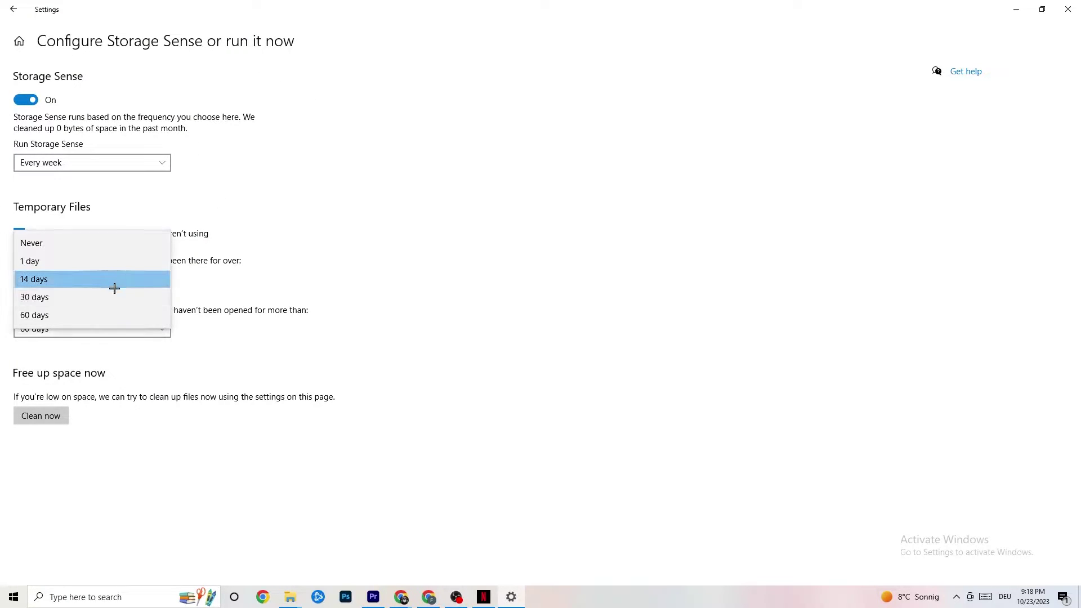
pyautogui.click(222, 246)
pyautogui.click(103, 168)
pyautogui.click(209, 175)
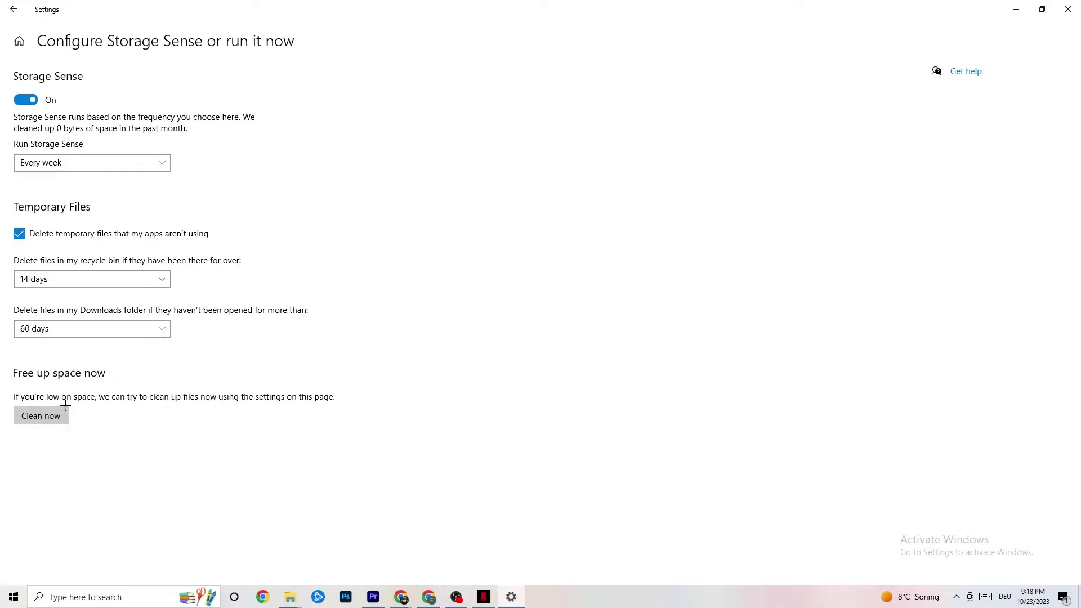
pyautogui.click(9, 4)
# Review the power plans from Power & sleep, leaving Balanced selected
pyautogui.click(248, 243)
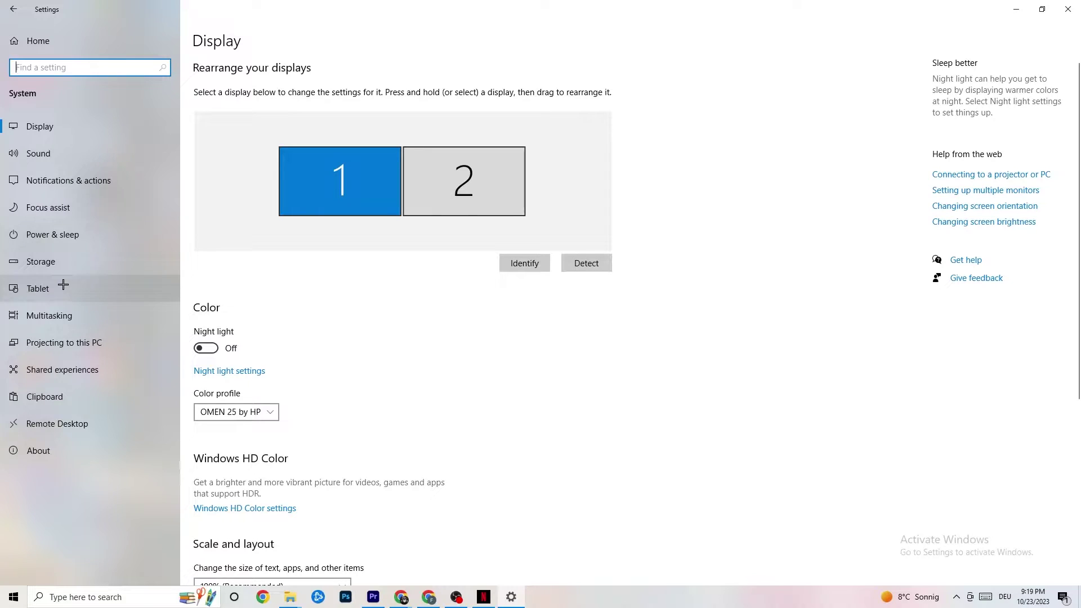
pyautogui.click(37, 231)
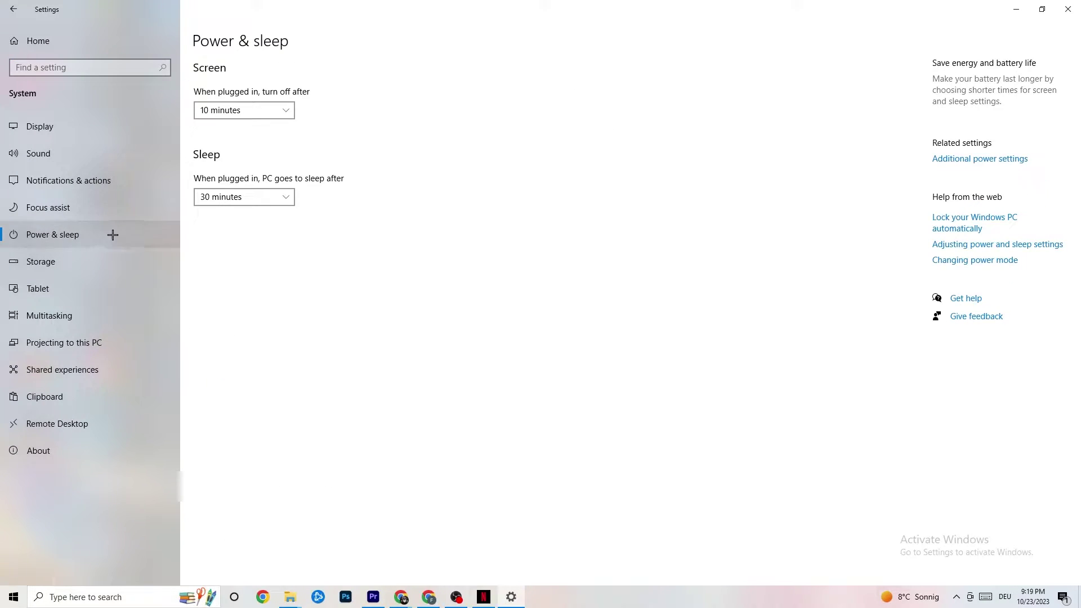
pyautogui.click(975, 160)
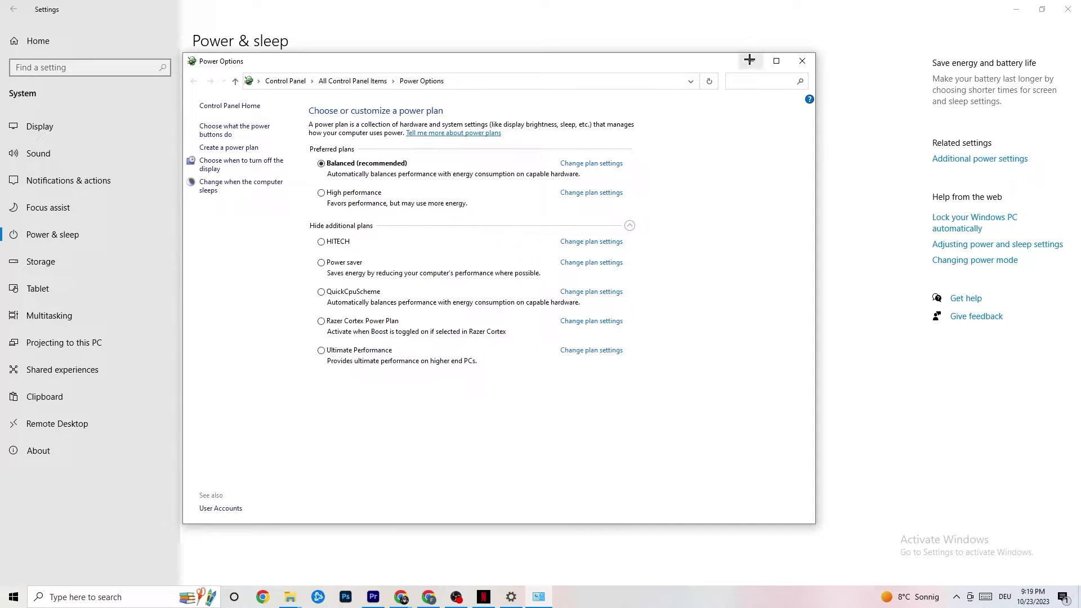
pyautogui.click(803, 61)
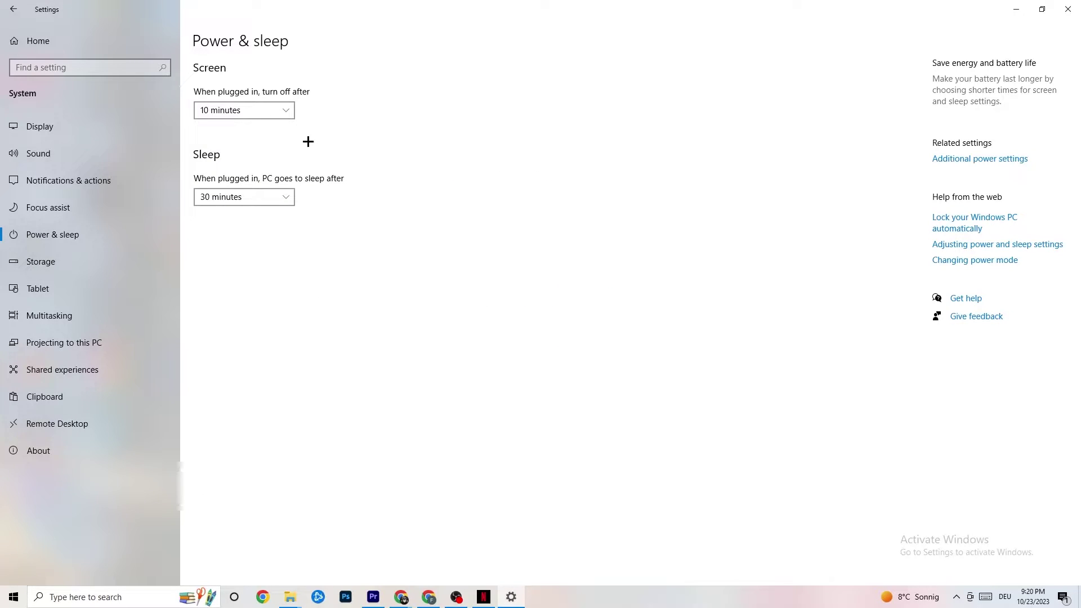
# In Gaming, toggle Xbox Game Bar on and back off, then view the Captures page
pyautogui.click(19, 8)
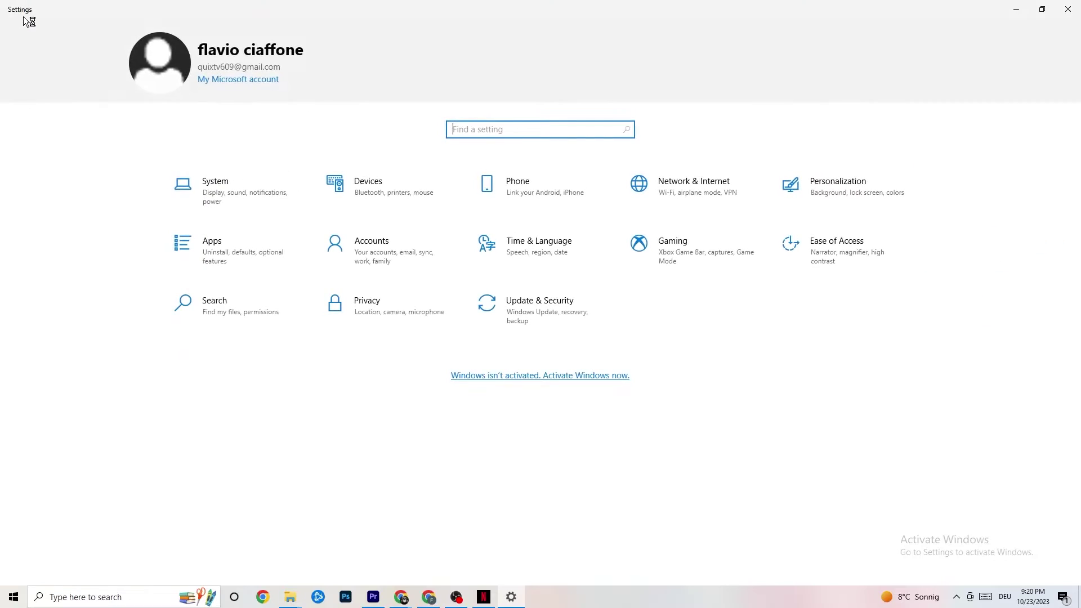
pyautogui.click(686, 264)
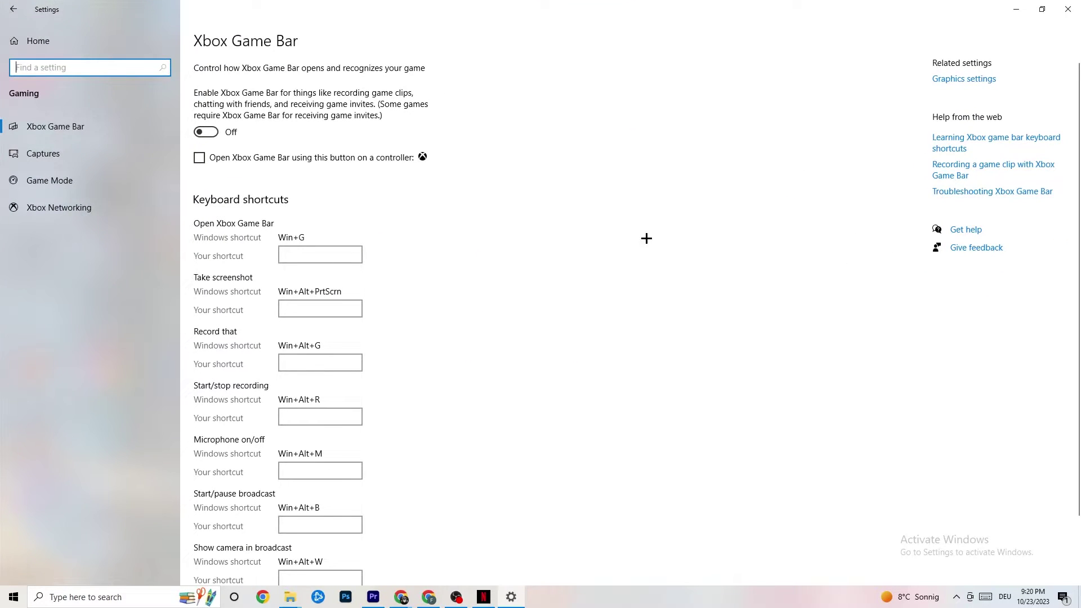
pyautogui.scroll(-2, 372, 225)
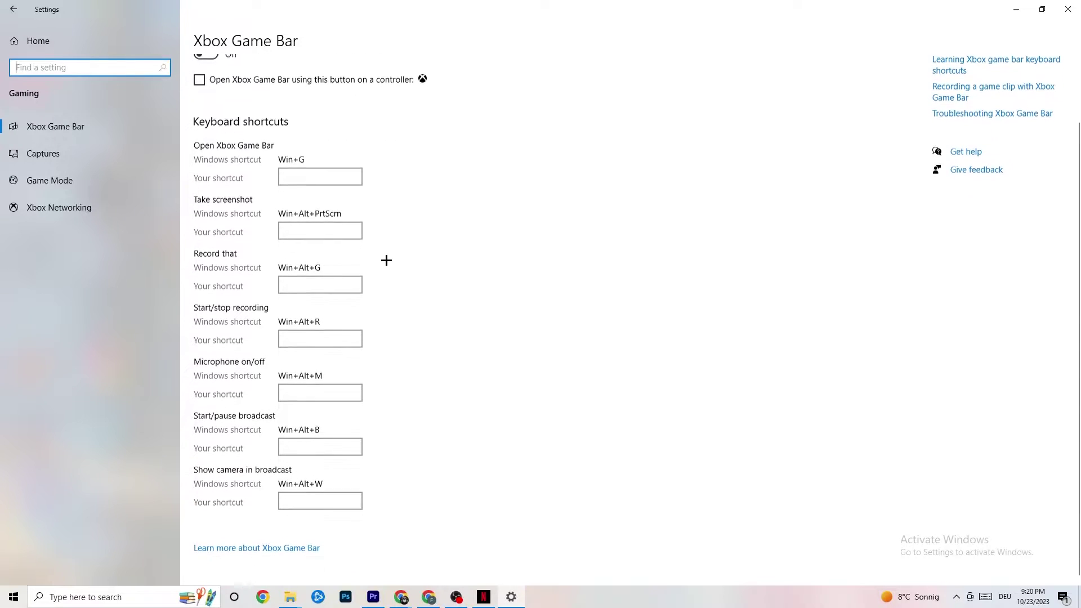
pyautogui.scroll(2, 398, 373)
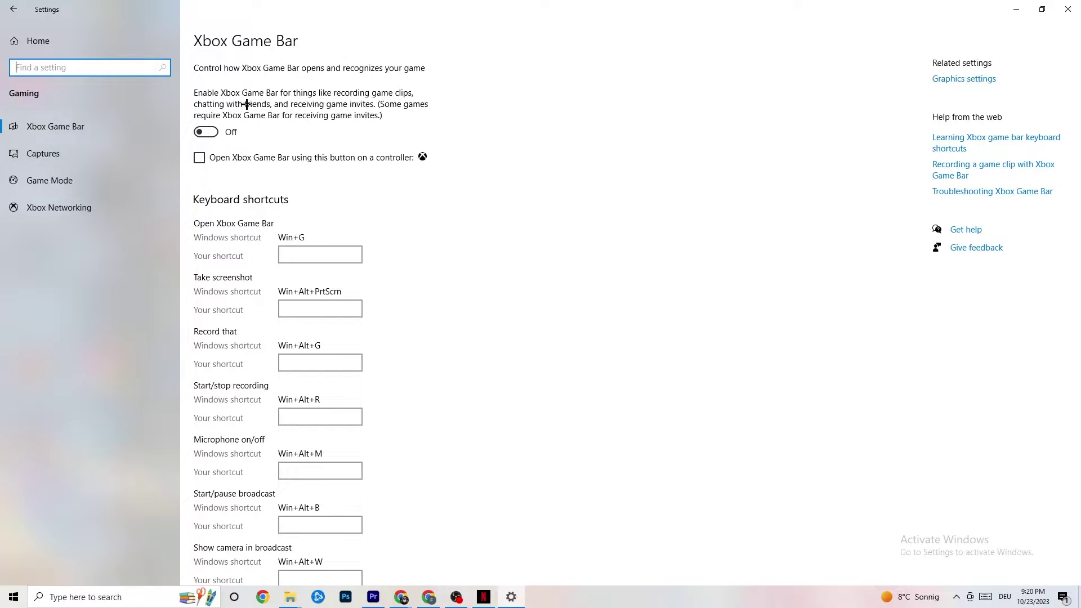
pyautogui.click(234, 134)
pyautogui.click(247, 136)
pyautogui.click(90, 152)
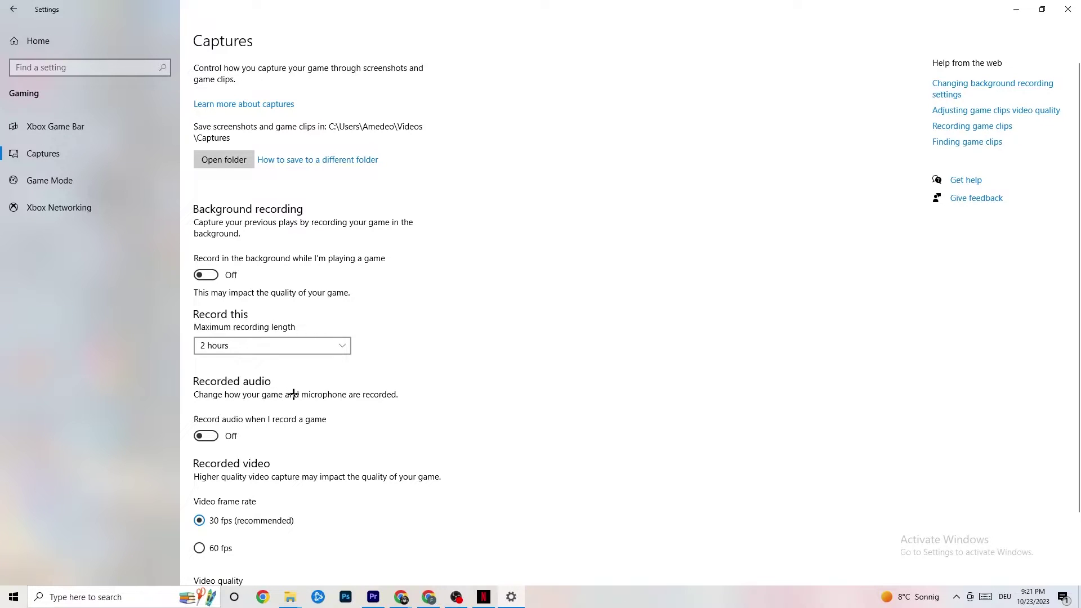
pyautogui.scroll(-3, 292, 394)
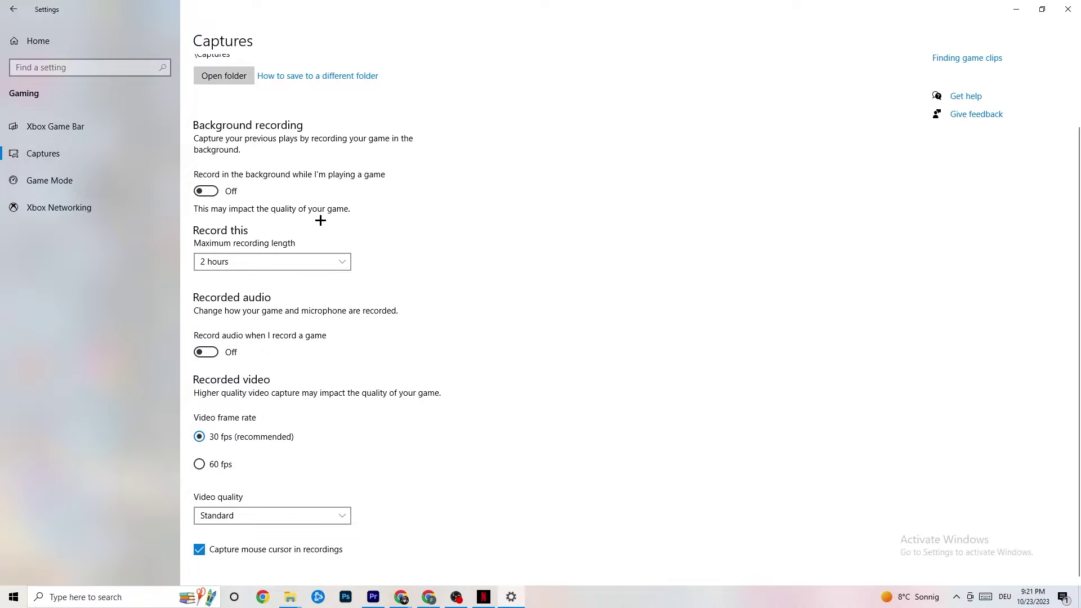
# Check that Game Mode is switched on, then return to Settings Home
pyautogui.click(84, 185)
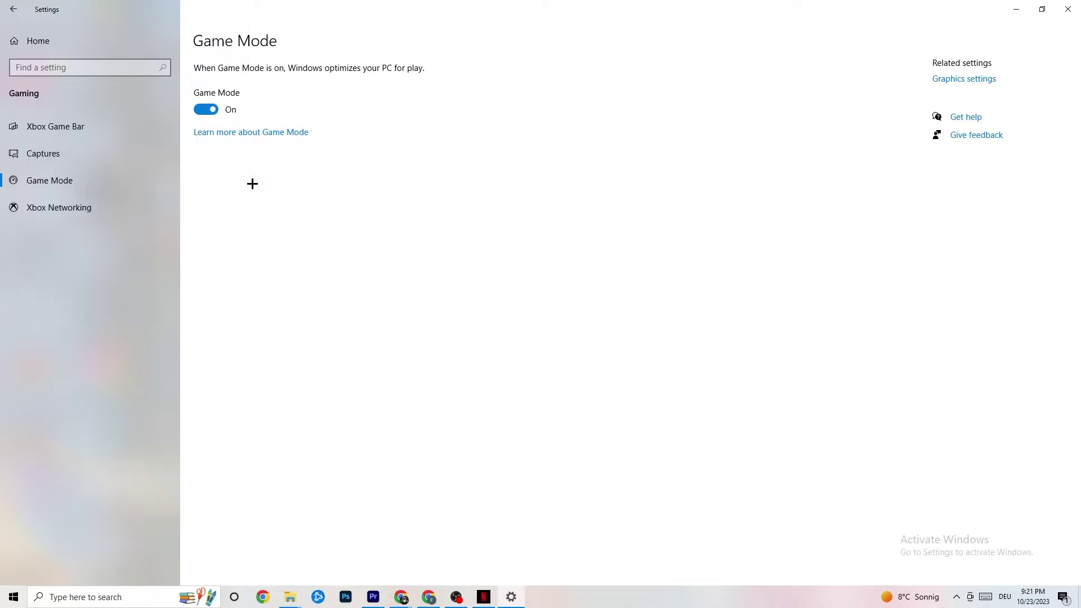
pyautogui.click(17, 9)
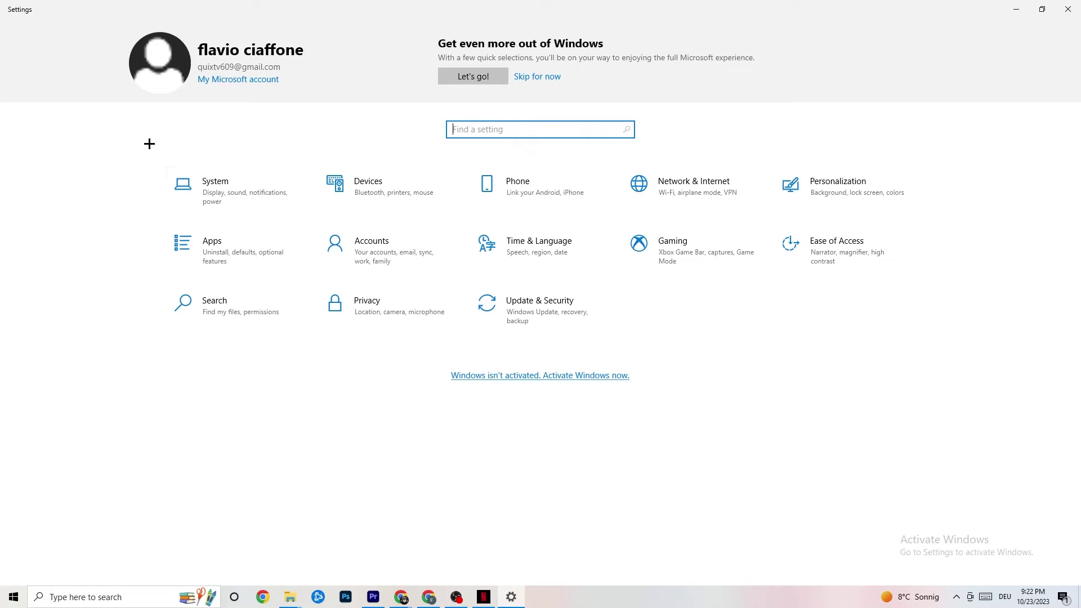
# Open Windows Update under Update & Security, showing the PC is up to date
pyautogui.click(557, 318)
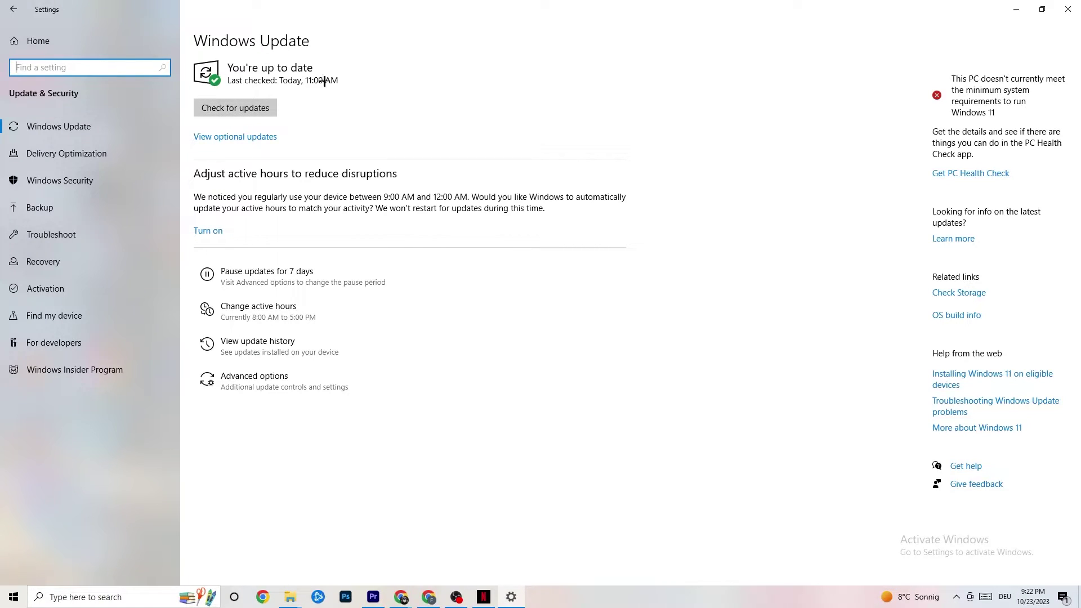
pyautogui.click(355, 129)
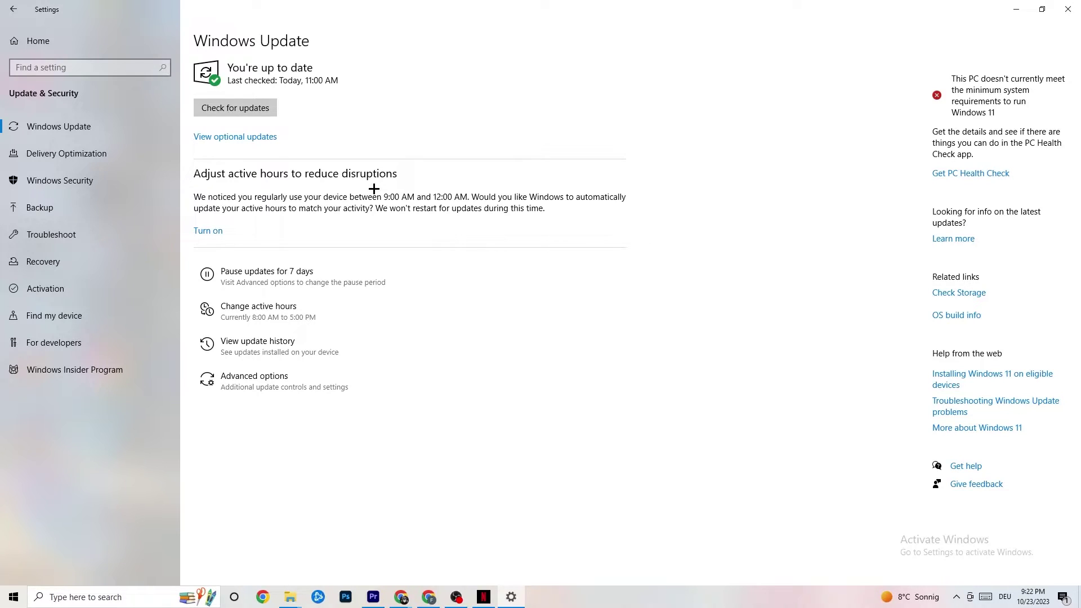
# Look over the Troubleshoot page, then close Settings
pyautogui.click(84, 234)
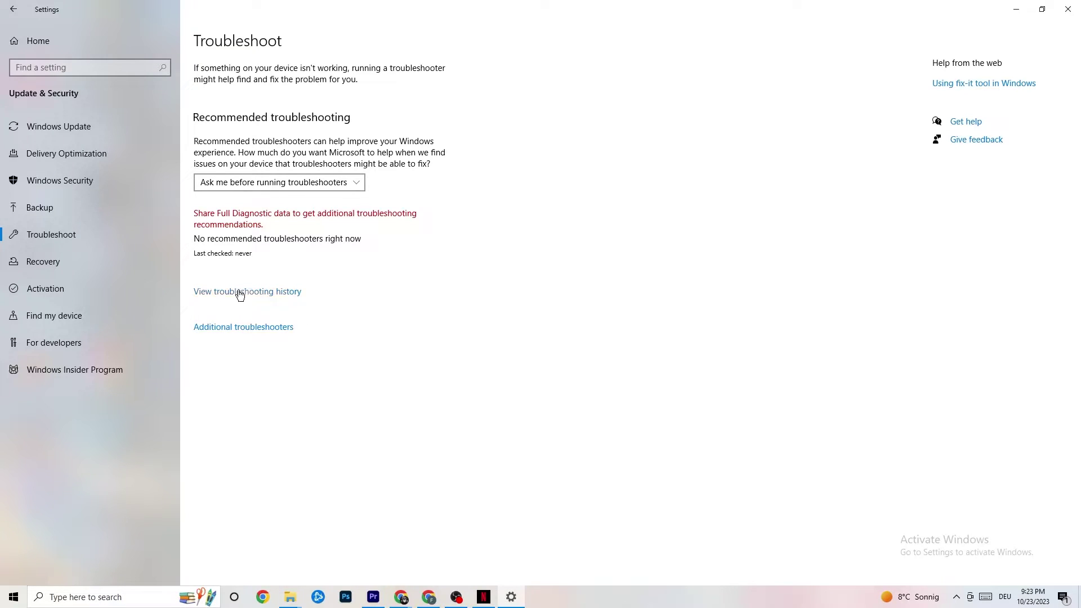
pyautogui.click(1062, 2)
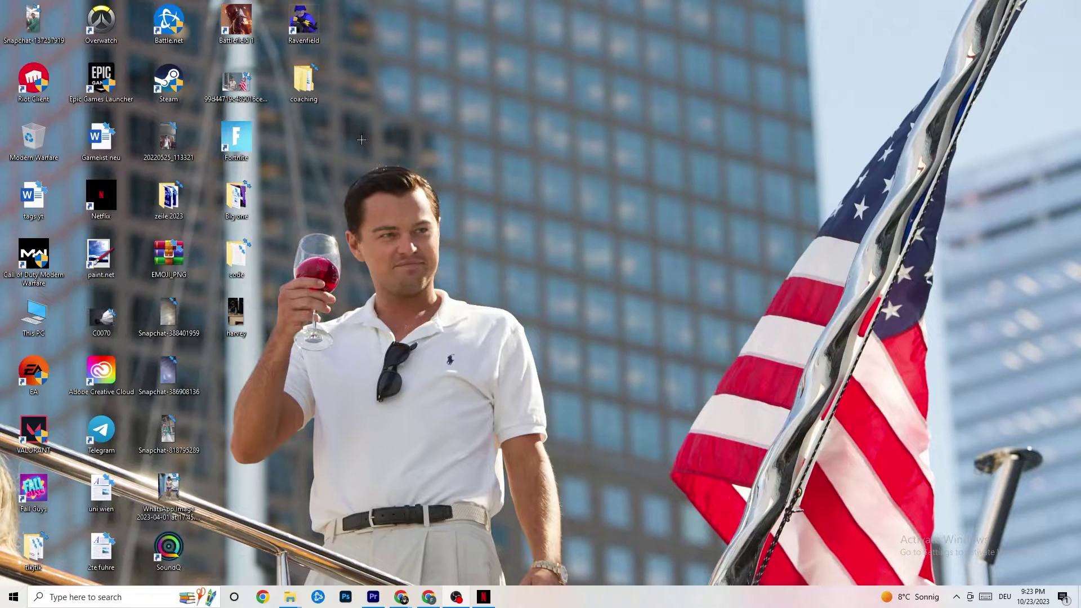
# Move the Steam shortcut to open desktop space and open its Properties
pyautogui.moveTo(179, 85); pyautogui.dragTo(624, 181)
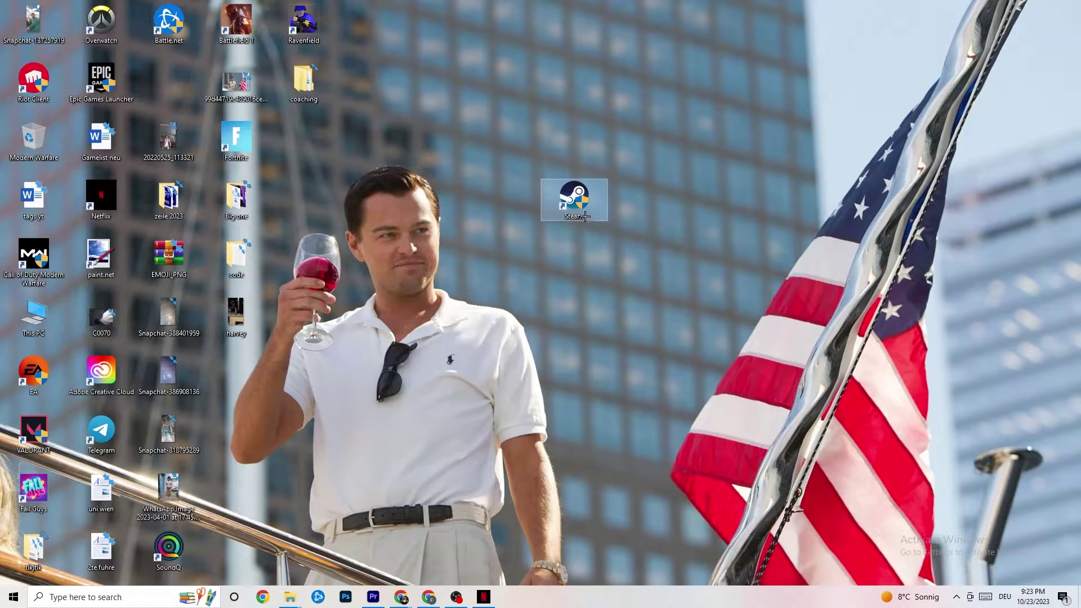
pyautogui.rightClick(573, 204)
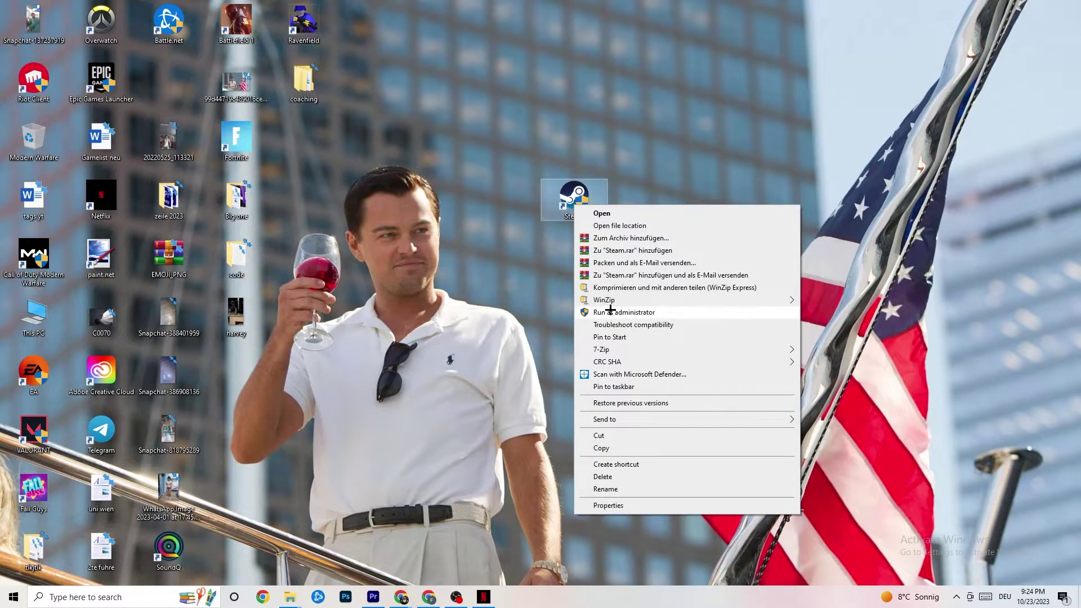
pyautogui.click(460, 281)
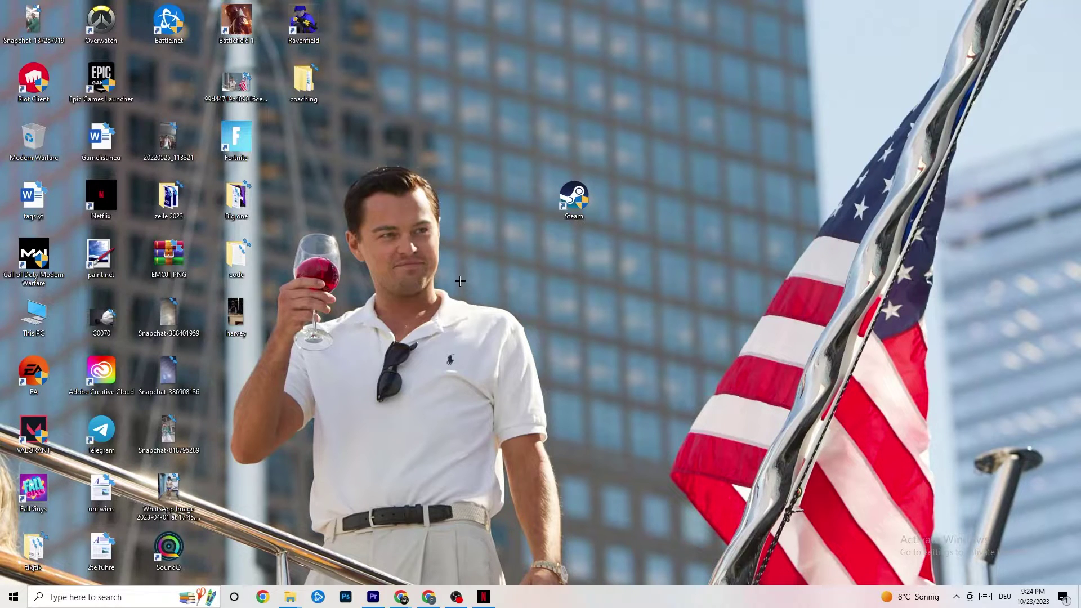
pyautogui.moveTo(555, 210); pyautogui.dragTo(487, 210)
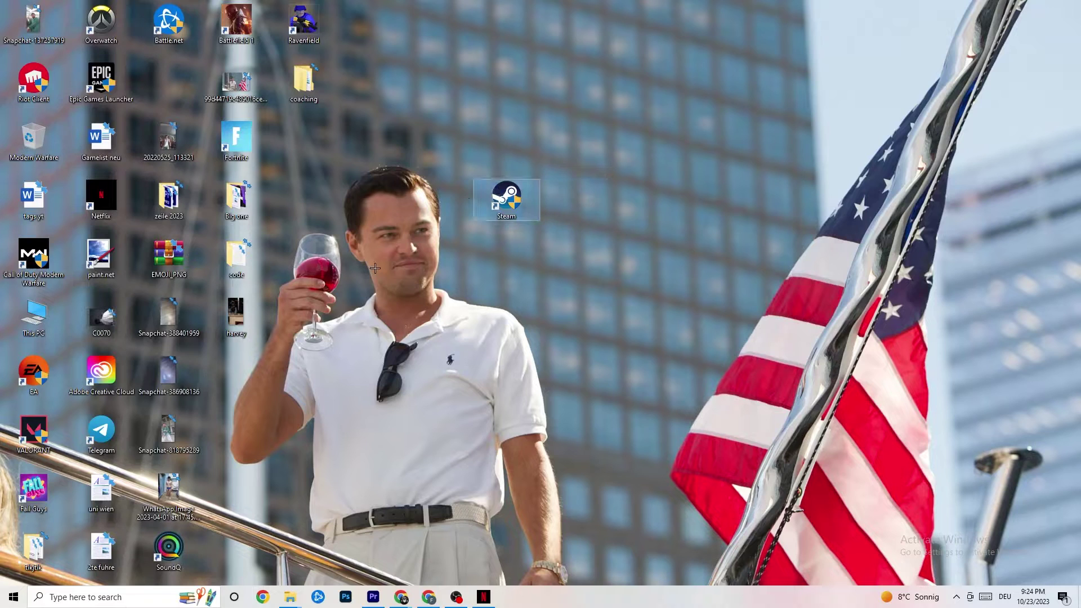
pyautogui.rightClick(497, 202)
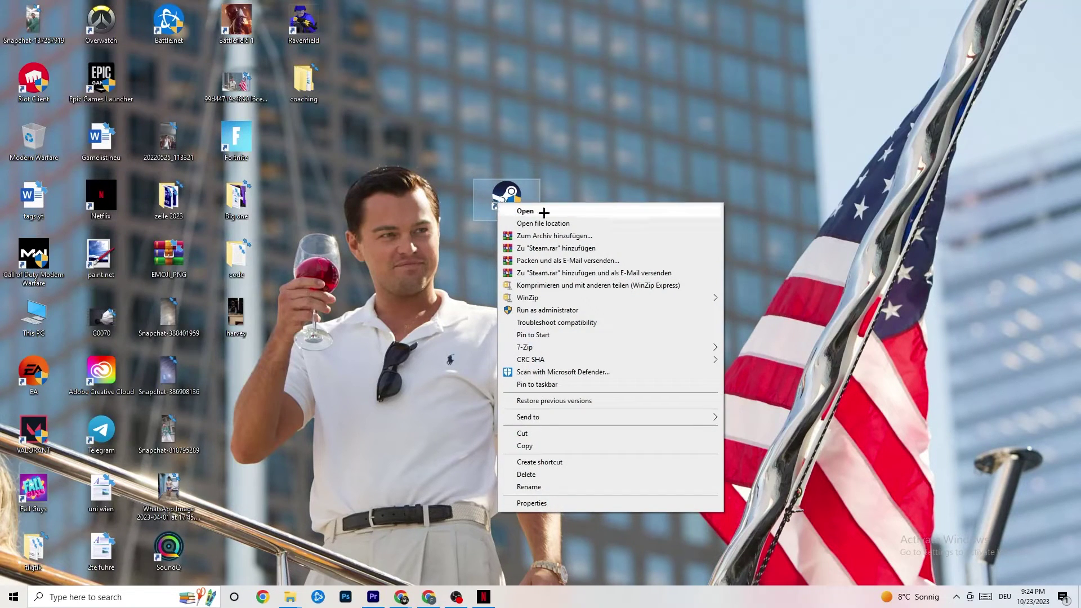
pyautogui.click(551, 503)
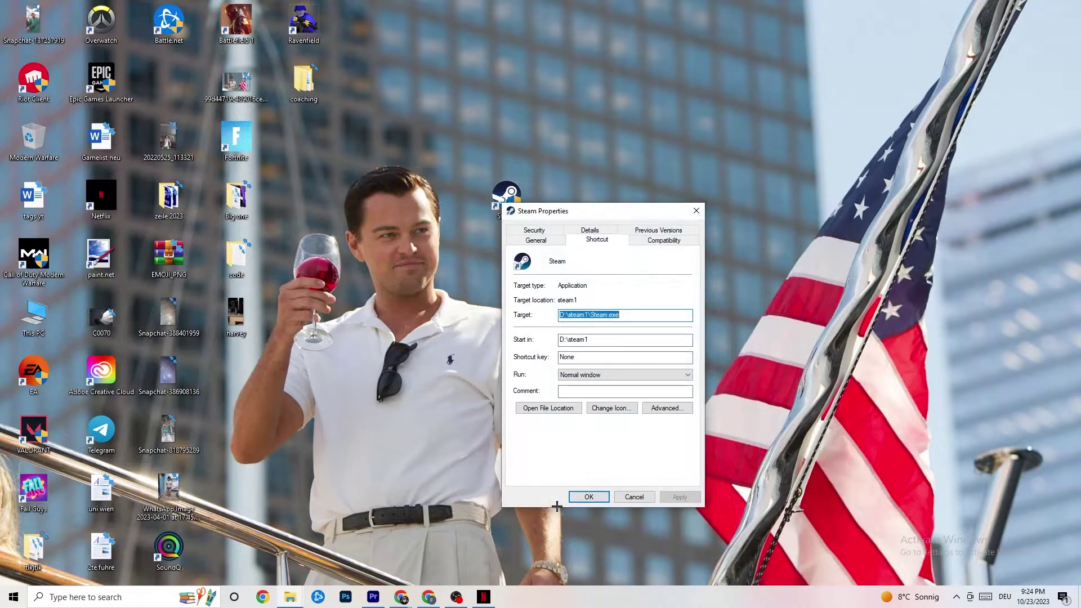
# Set the Steam shortcut to Windows 8 compatibility mode, run as administrator, and save
pyautogui.moveTo(591, 212); pyautogui.dragTo(435, 57)
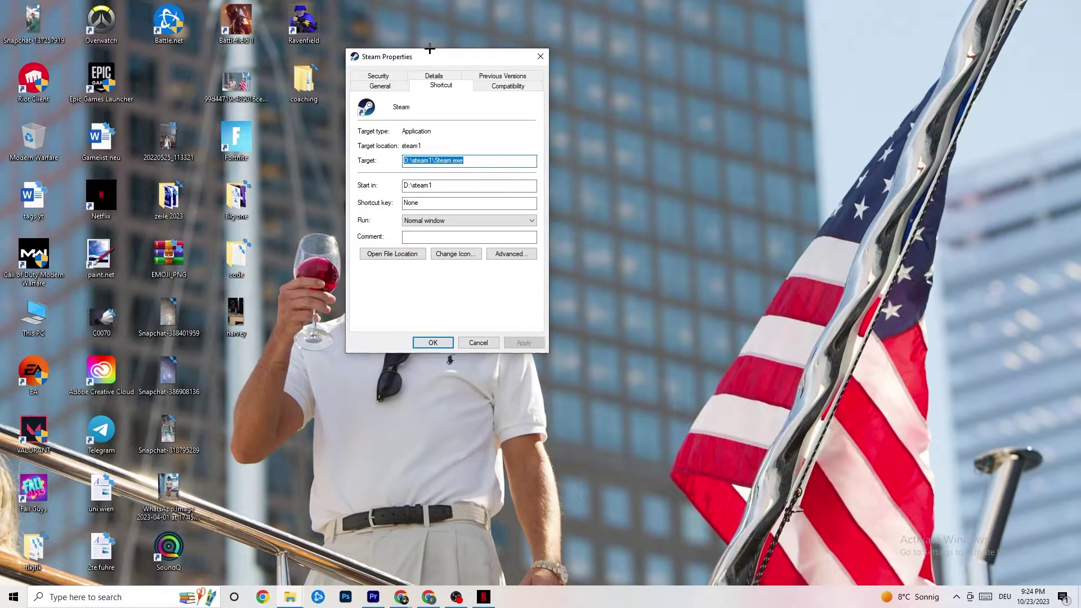
pyautogui.click(493, 85)
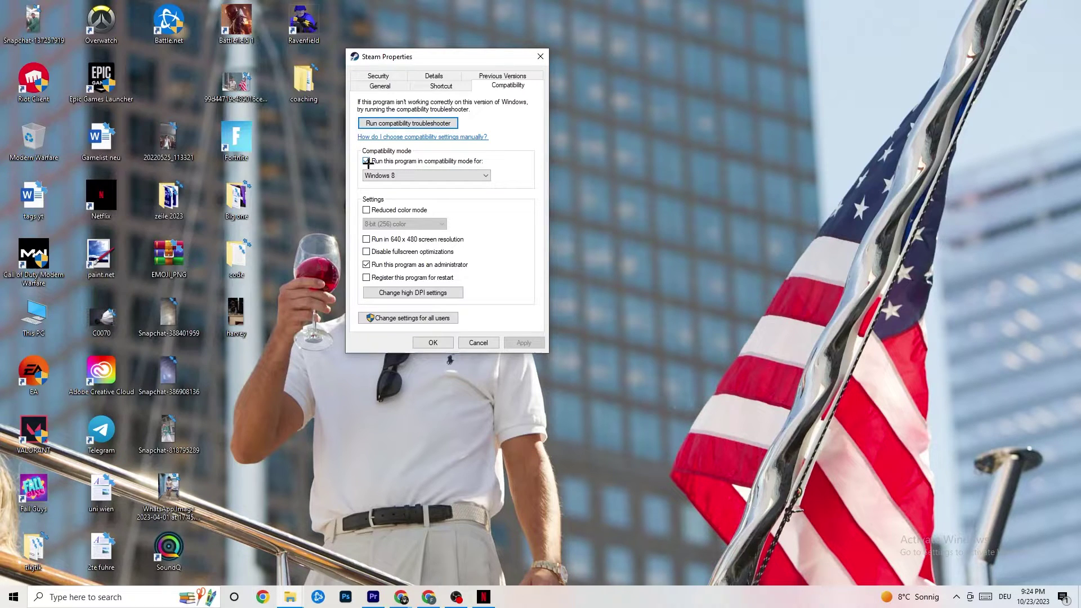
pyautogui.click(470, 175)
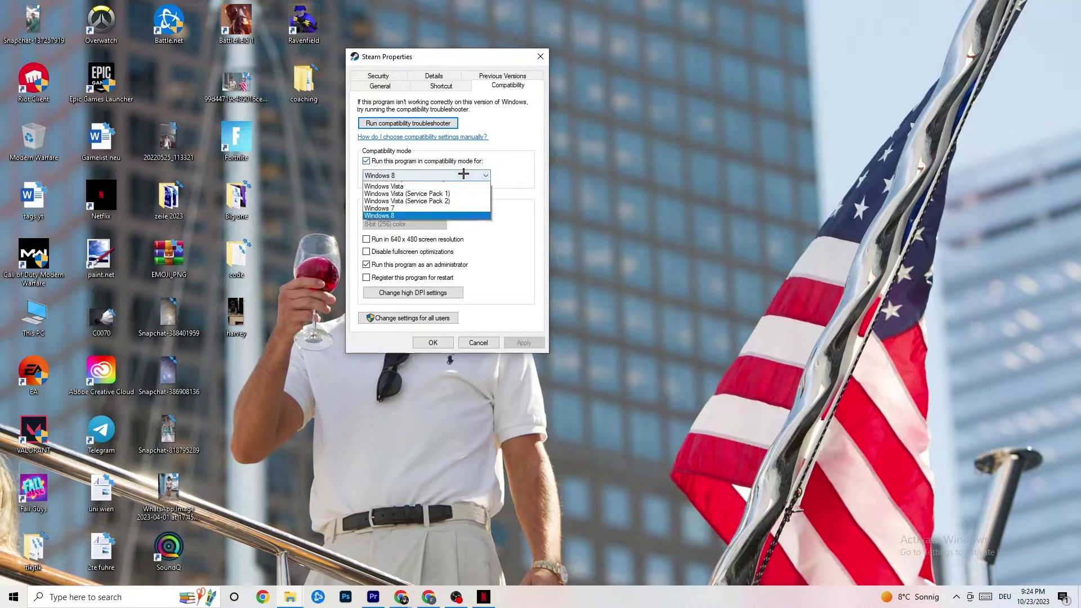
pyautogui.click(491, 160)
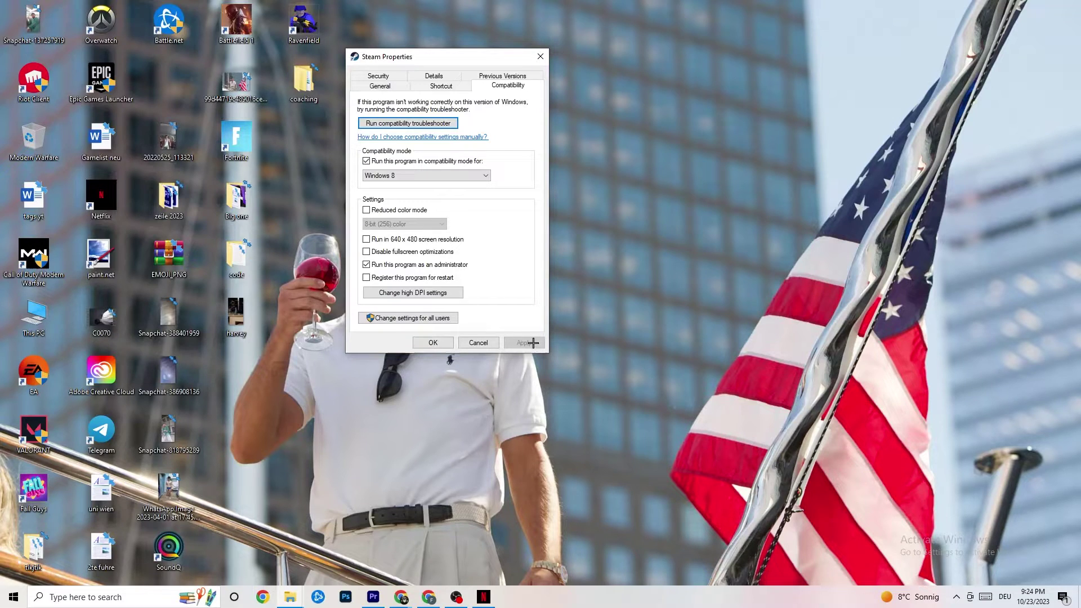
pyautogui.click(433, 341)
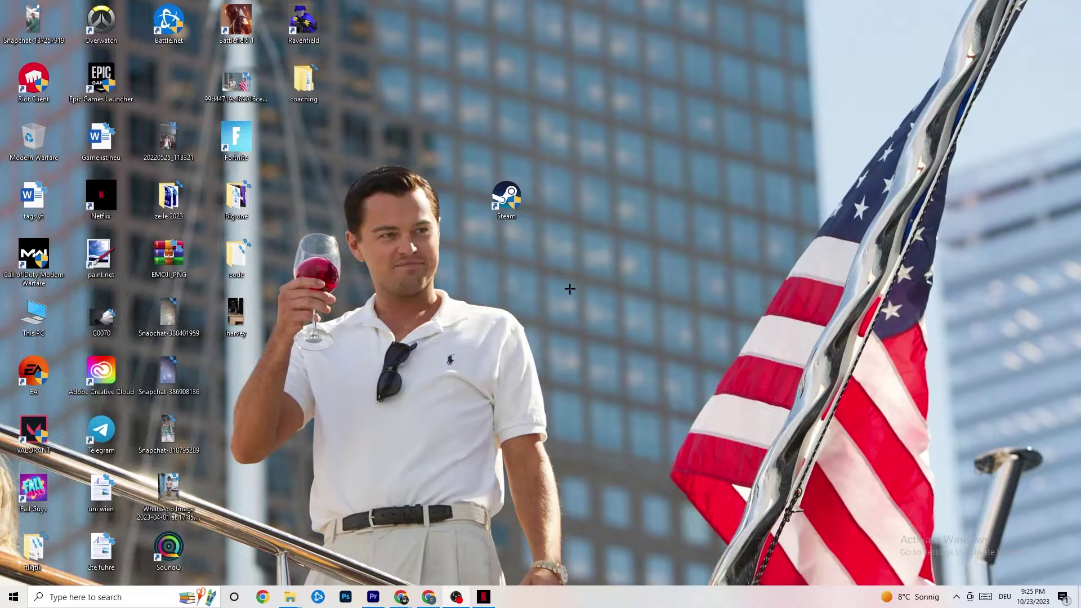
pyautogui.rightClick(522, 213)
pyautogui.rightClick(538, 116)
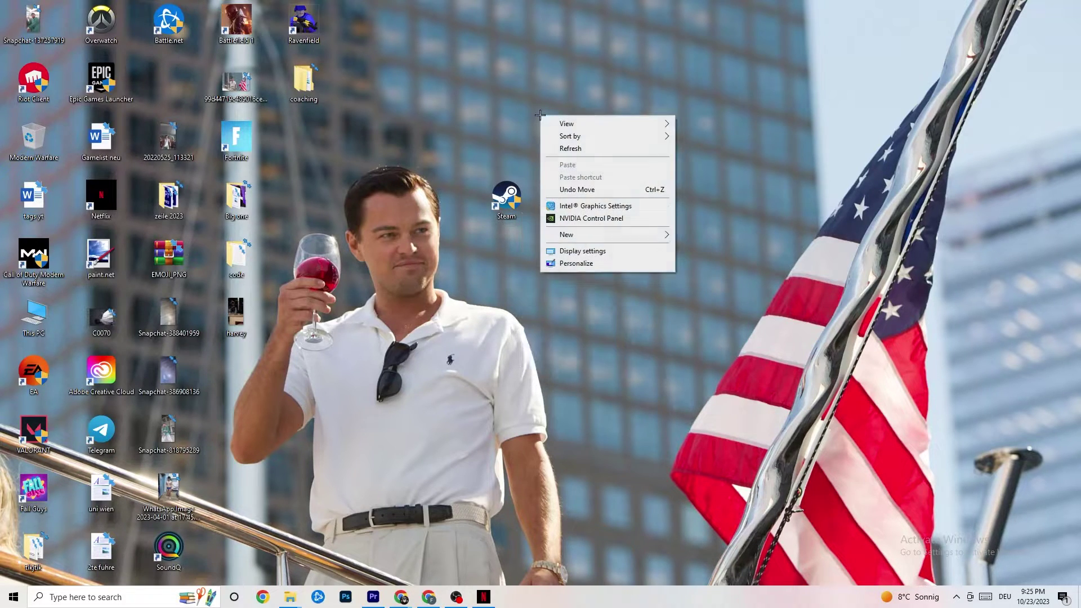